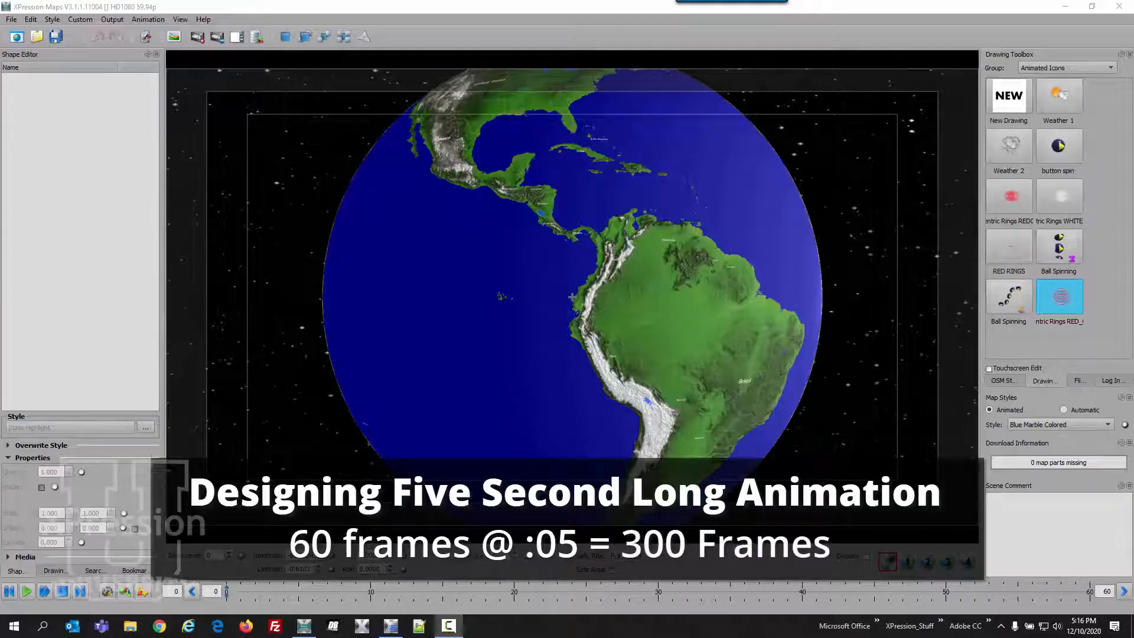
- Create a new map scene and set the maximum of its animation slider to 300 frames
click(14, 37)
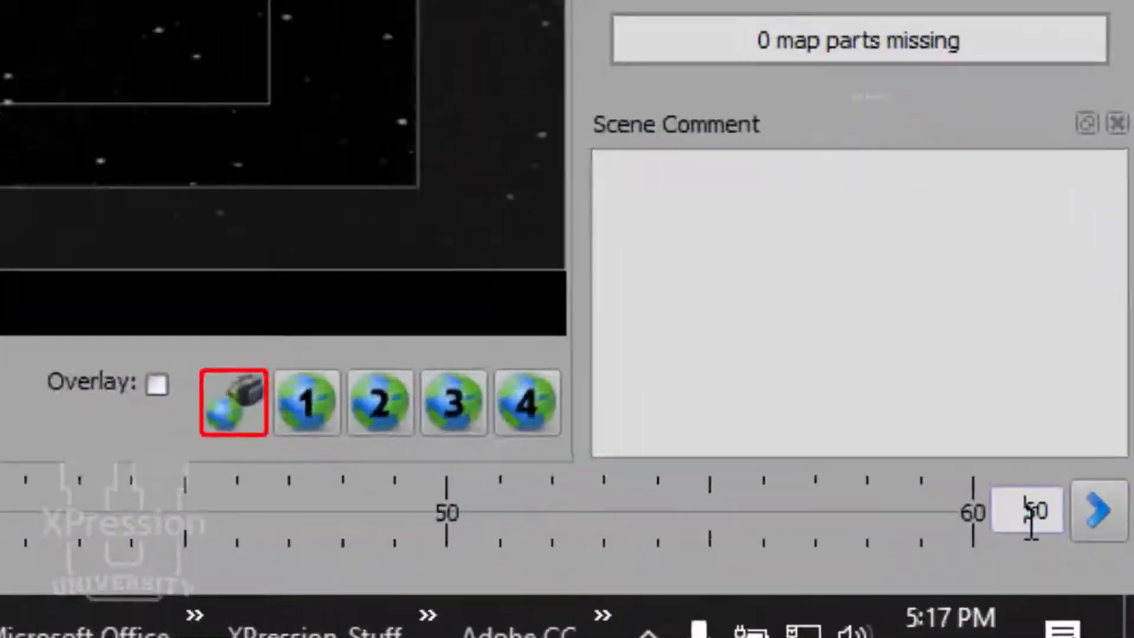
double_click(1109, 591)
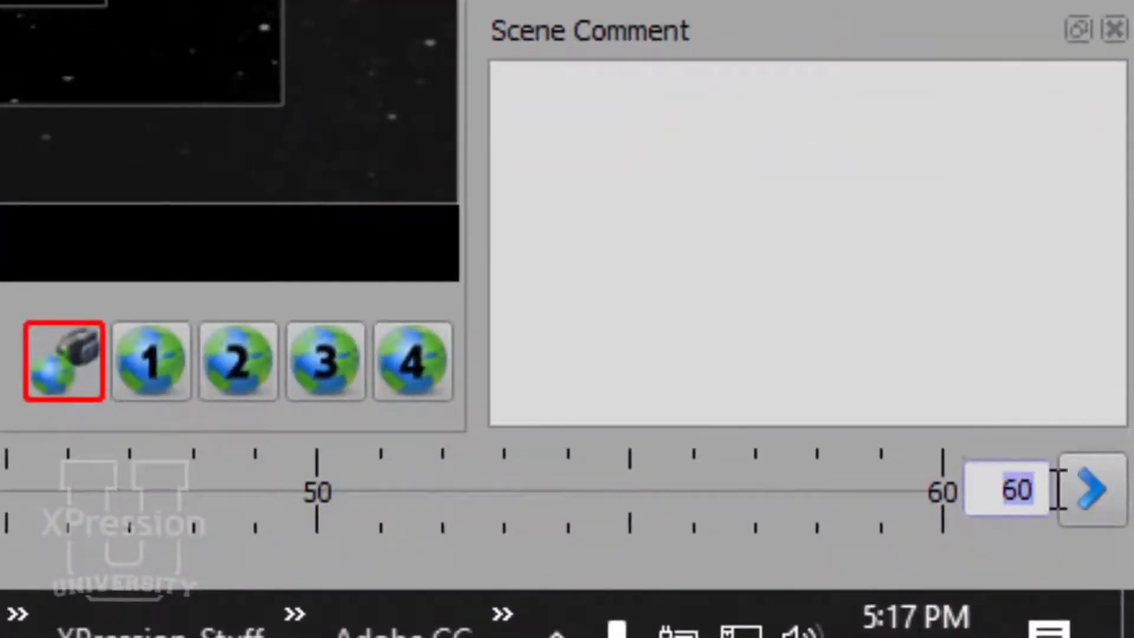
text(300)
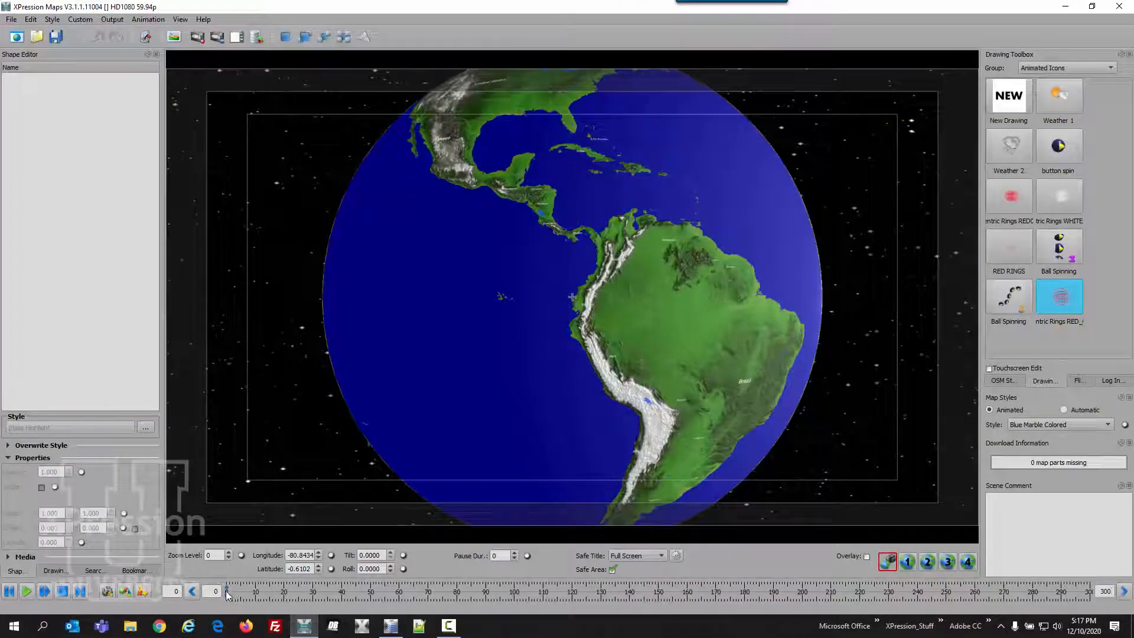
- At frame 300, rotate the globe to about longitude 34.1, latitude 32.8 to show Europe, Africa and the Middle East, and add a camera keyframe
drag(227, 593, 1090, 619)
drag(718, 378, 412, 433)
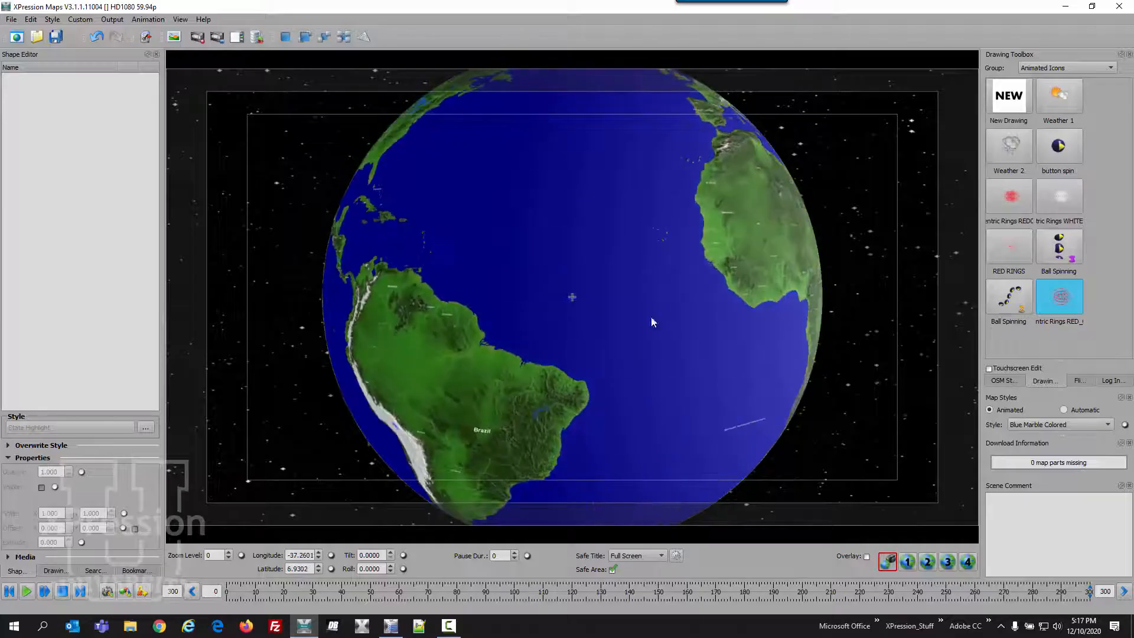
drag(713, 272, 448, 440)
drag(633, 233, 427, 242)
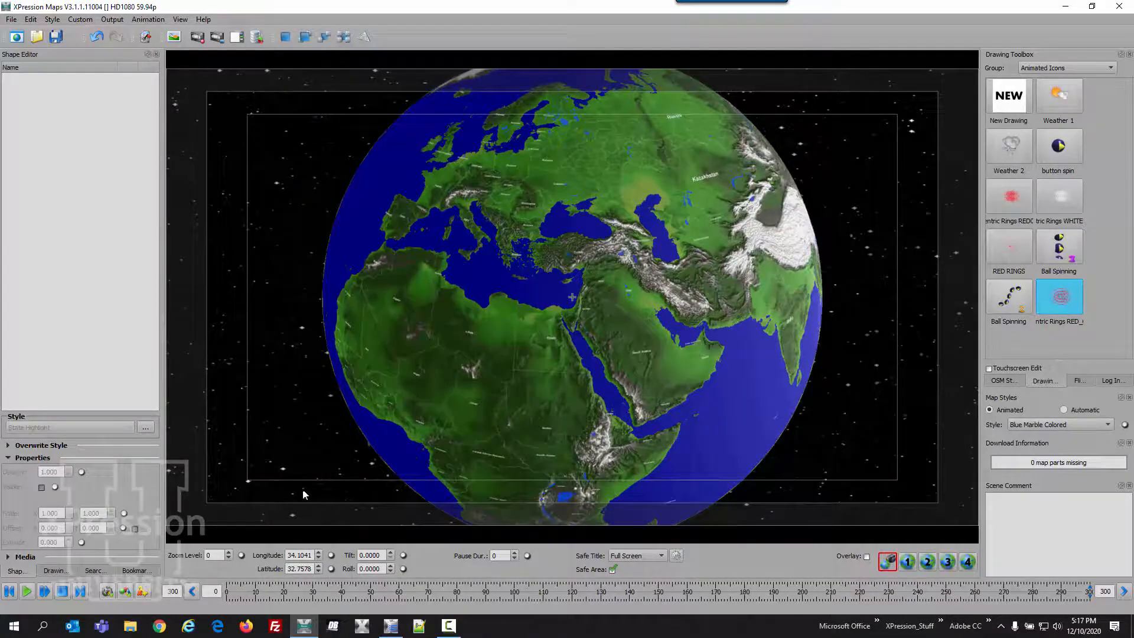
click(107, 592)
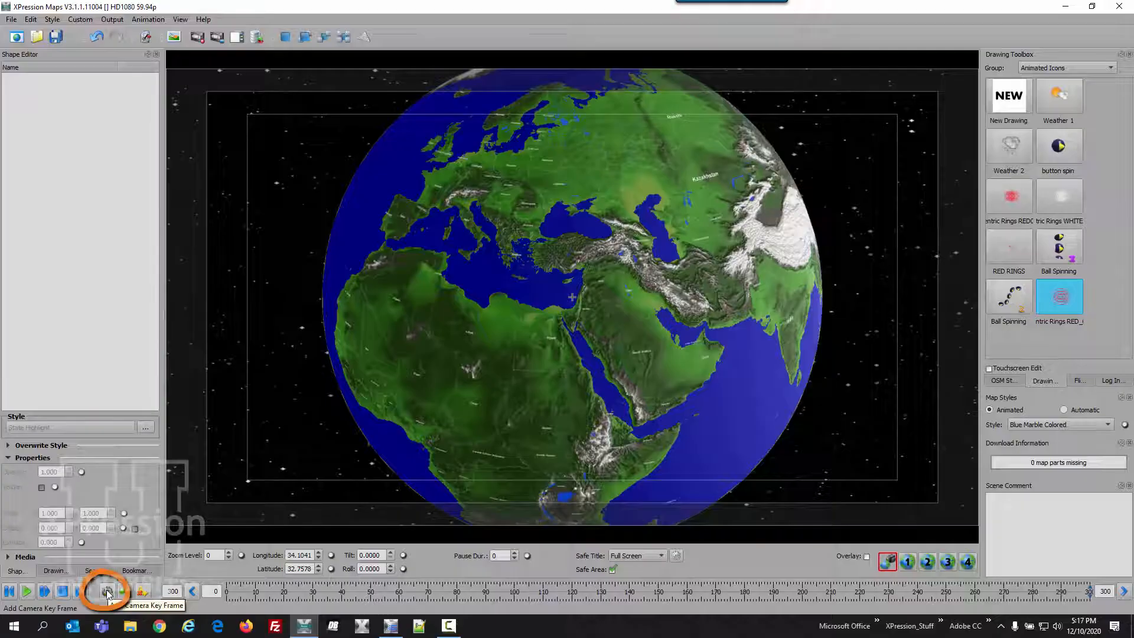
click(107, 591)
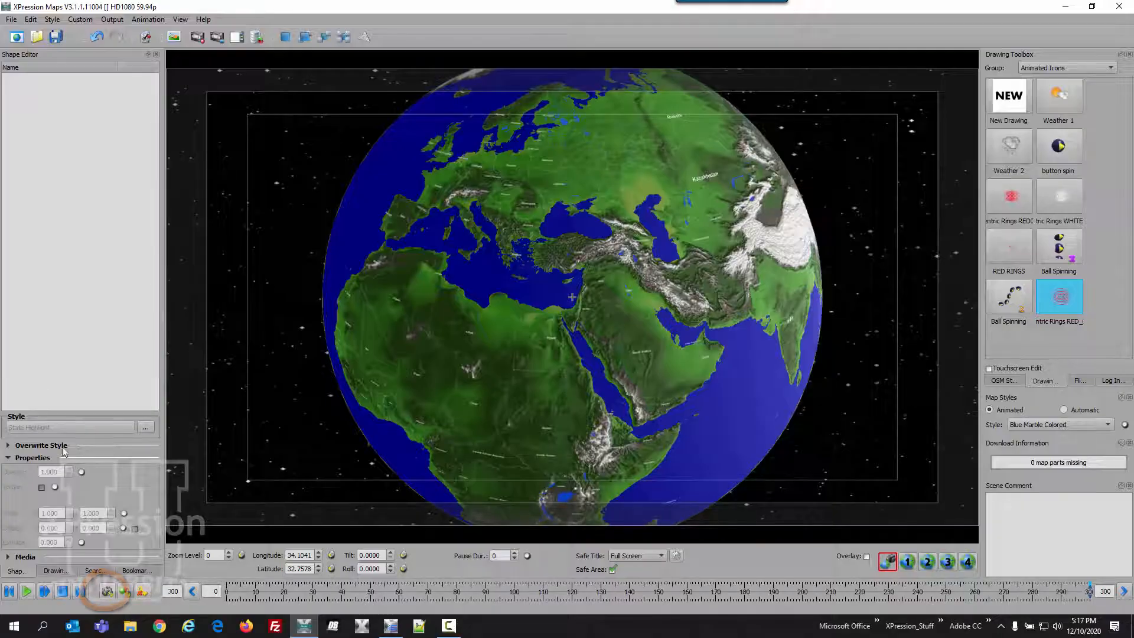
- Start saving the scene and create a folder named TOUCH EMEA inside C:\XPression Maps
click(12, 19)
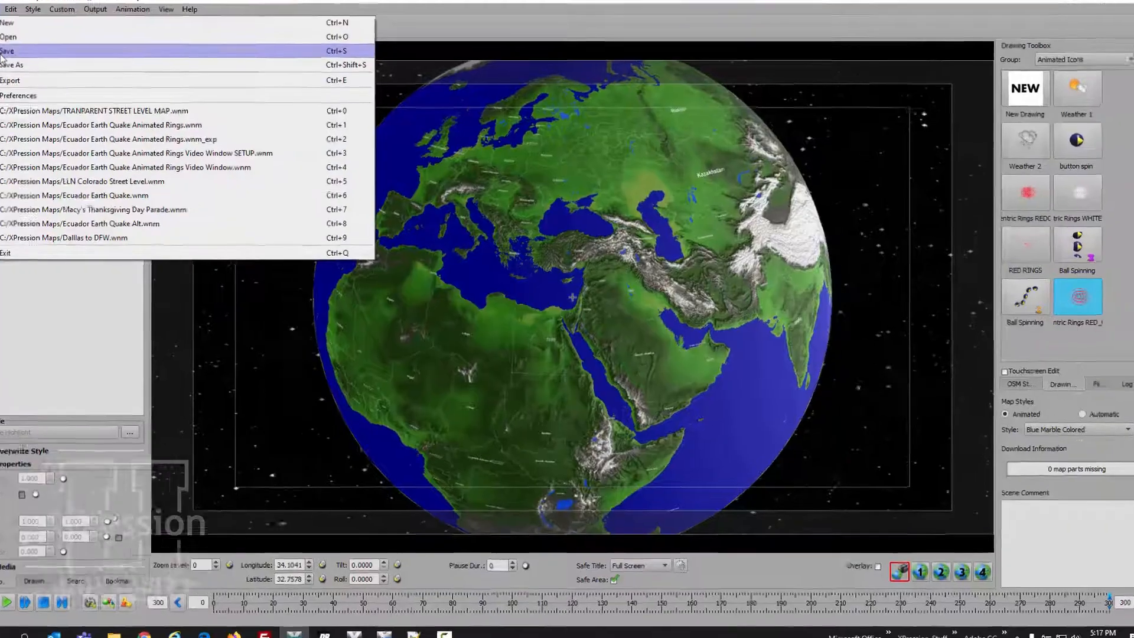
click(7, 50)
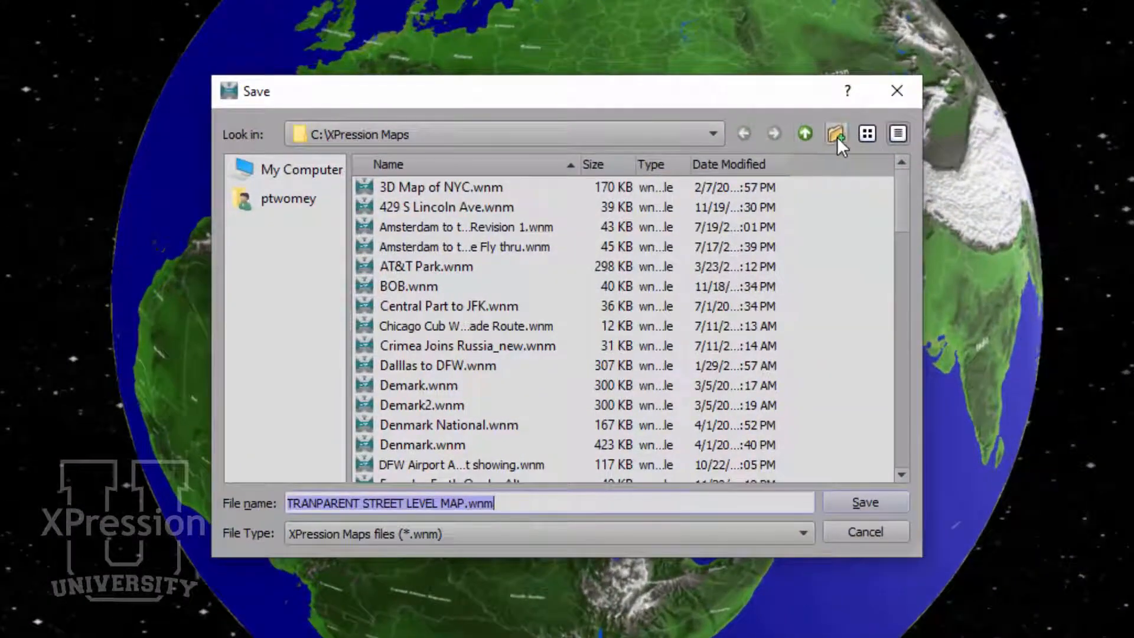
click(837, 134)
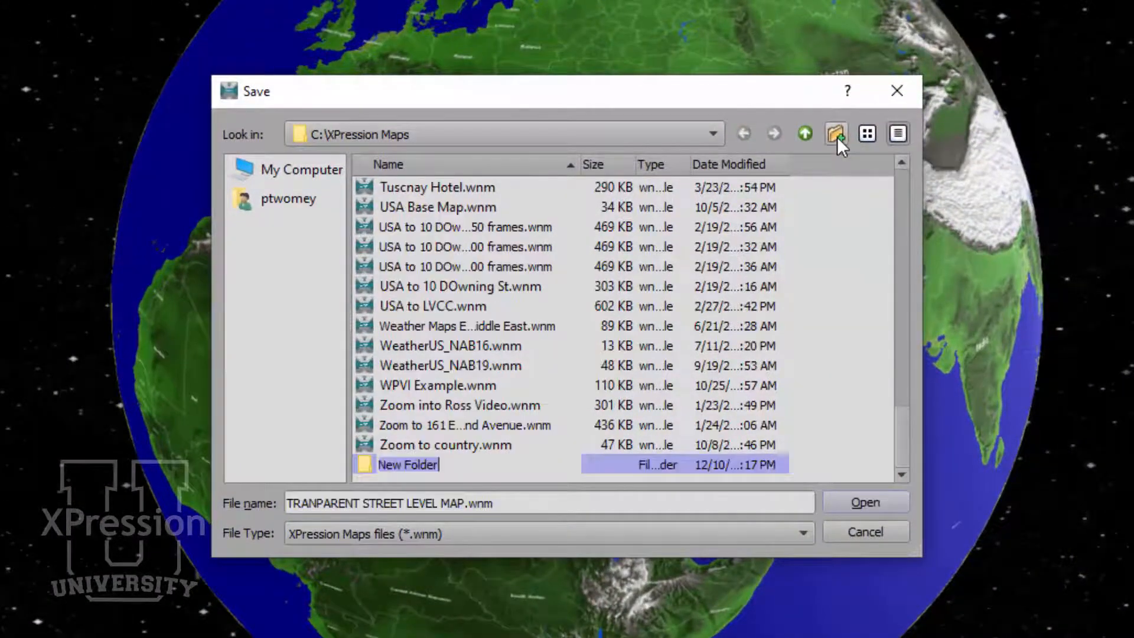
text(TOUCH )
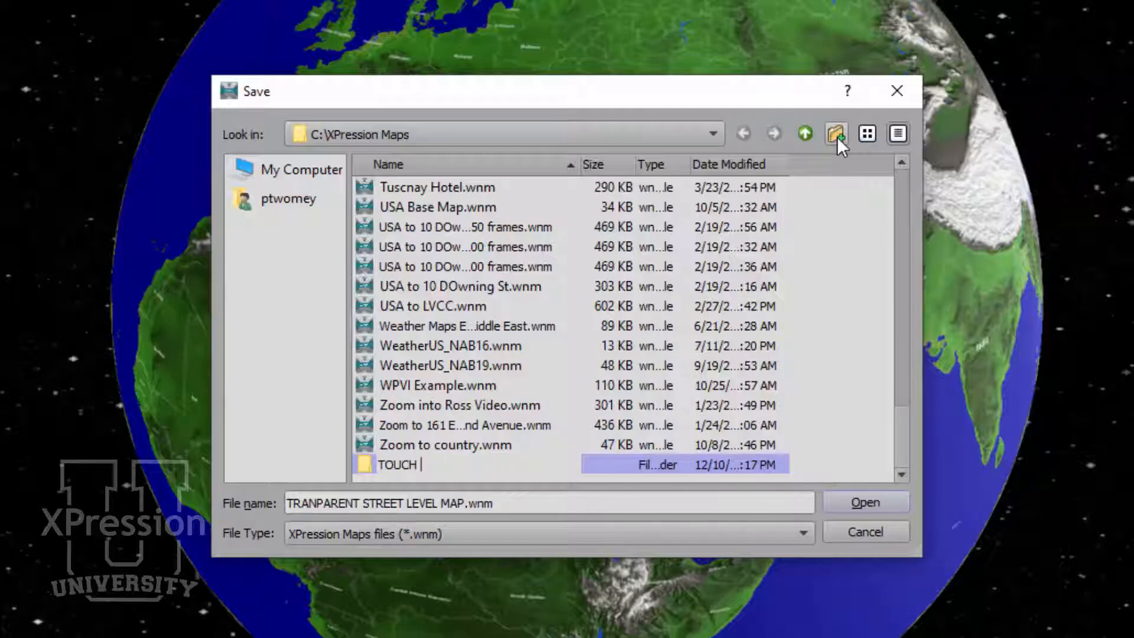
text(EMEA)
key(Return)
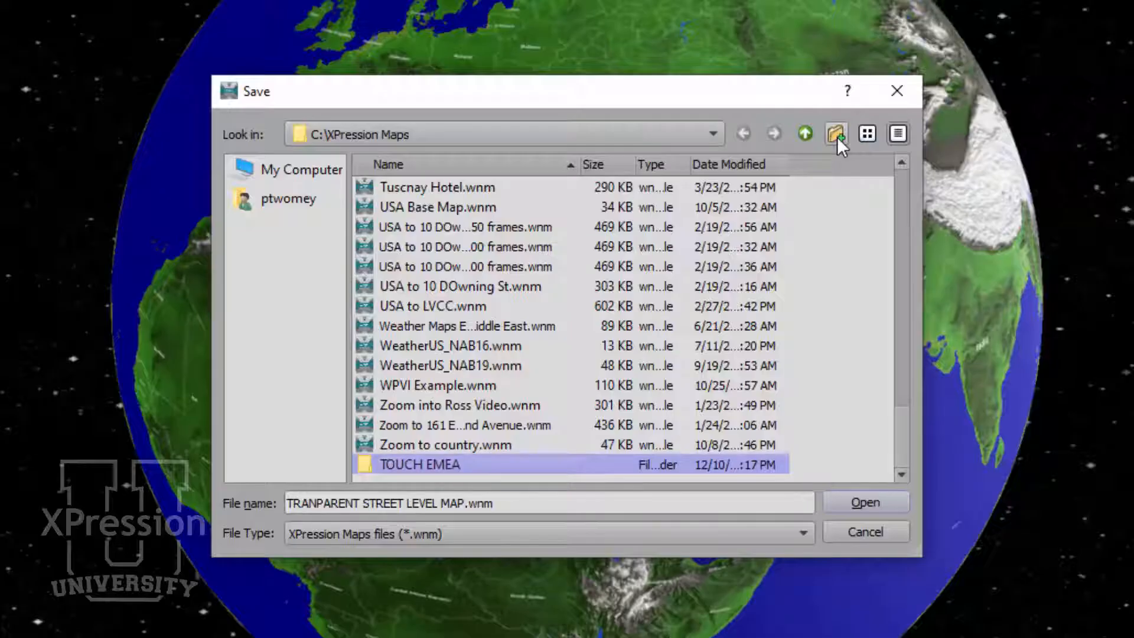
- Save the scene as EMEA HOME in the TOUCH EMEA folder
double_click(453, 464)
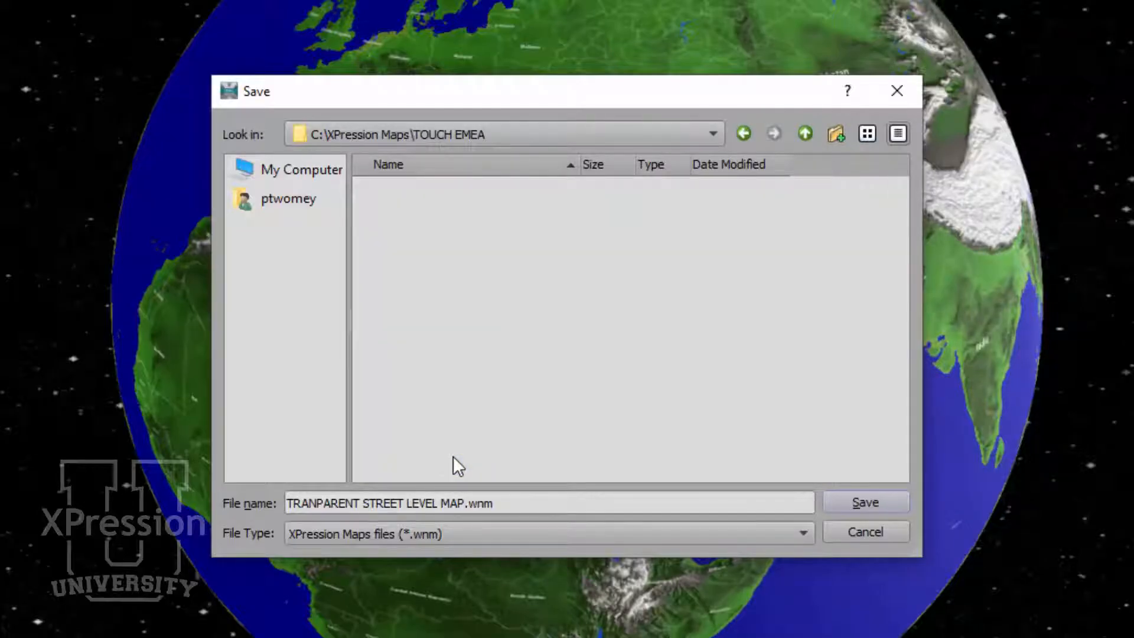
drag(506, 505, 242, 526)
text(EMEA HOME)
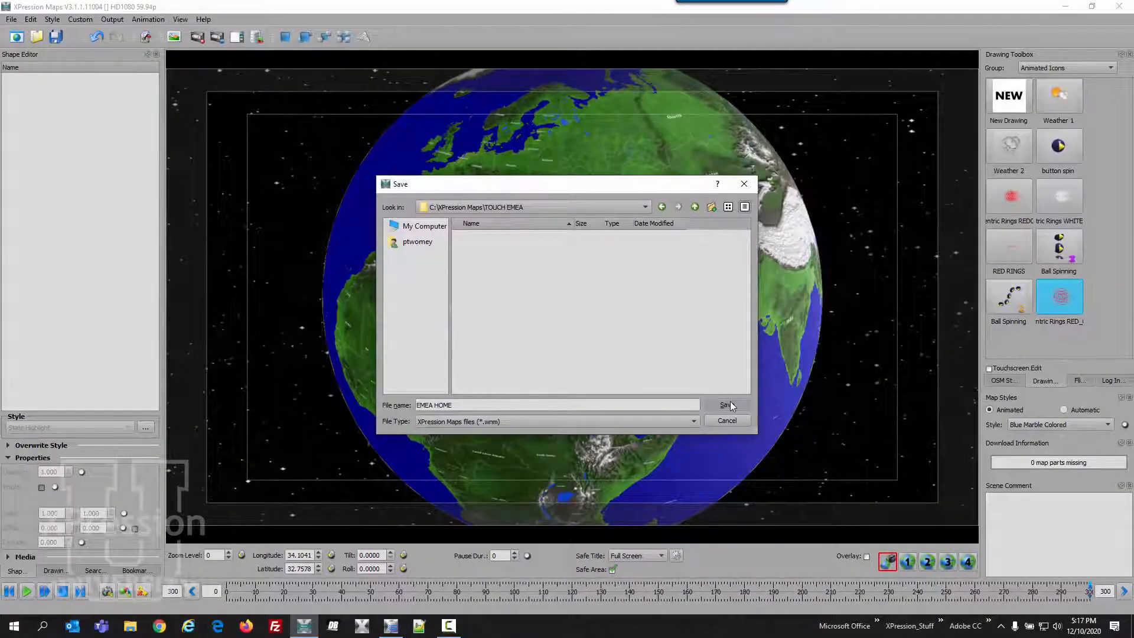
click(730, 405)
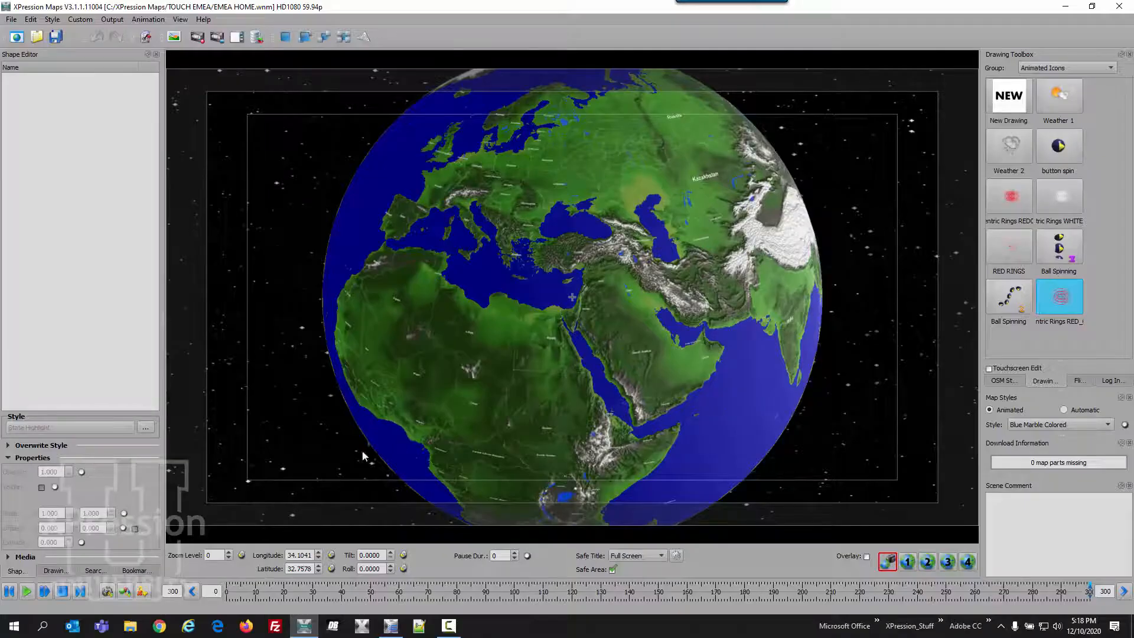
- Search for the location Switzerland and go to the country result on the map
click(98, 570)
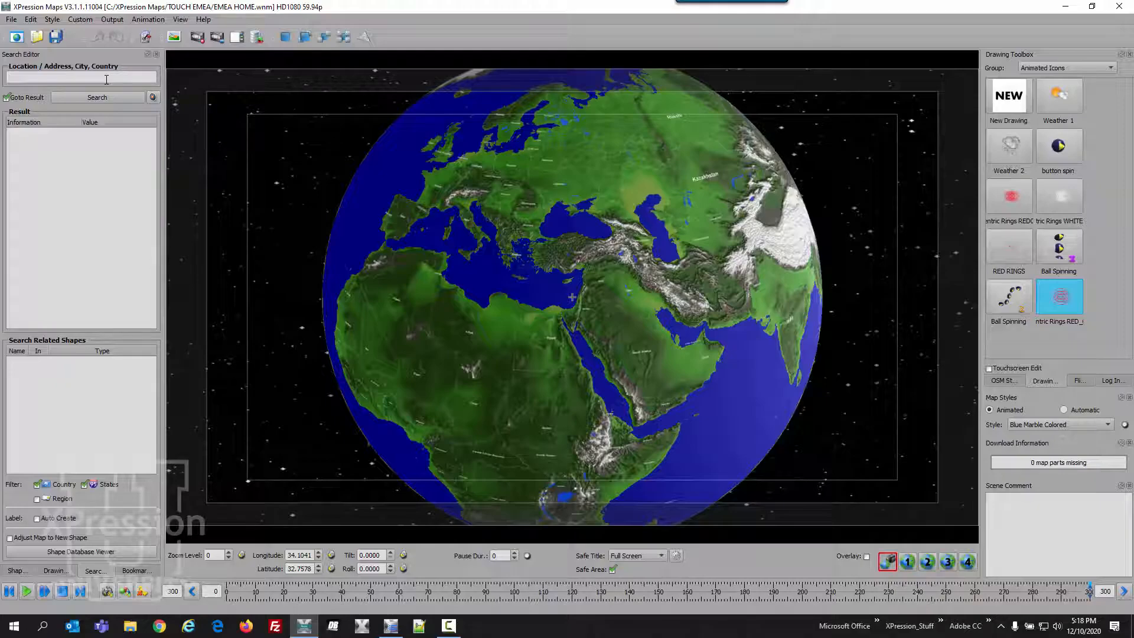
text(SWITZERLAD)
key(Return)
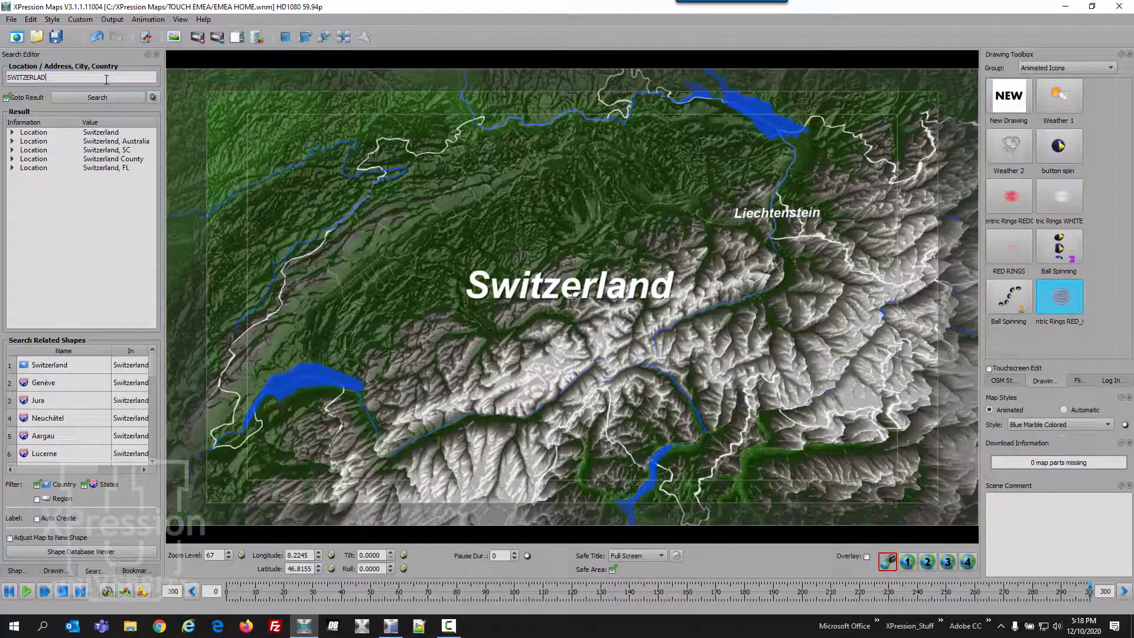
double_click(105, 133)
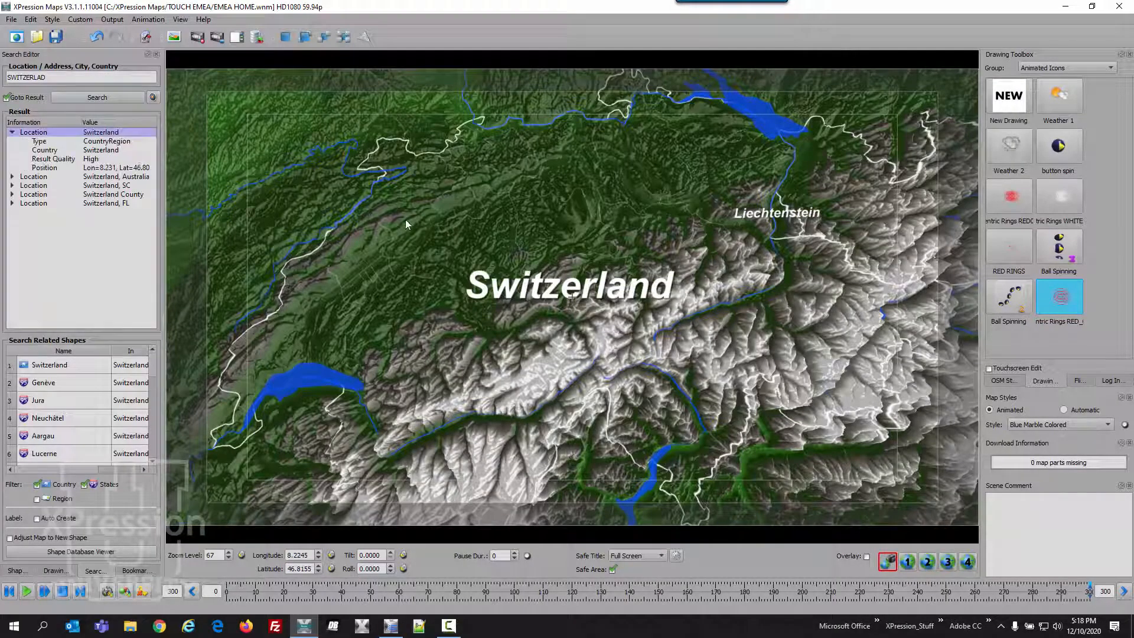
- Frame Switzerland at zoom level 65 and record the view as a camera keyframe at frame 300
scroll(430, 249, down, 3)
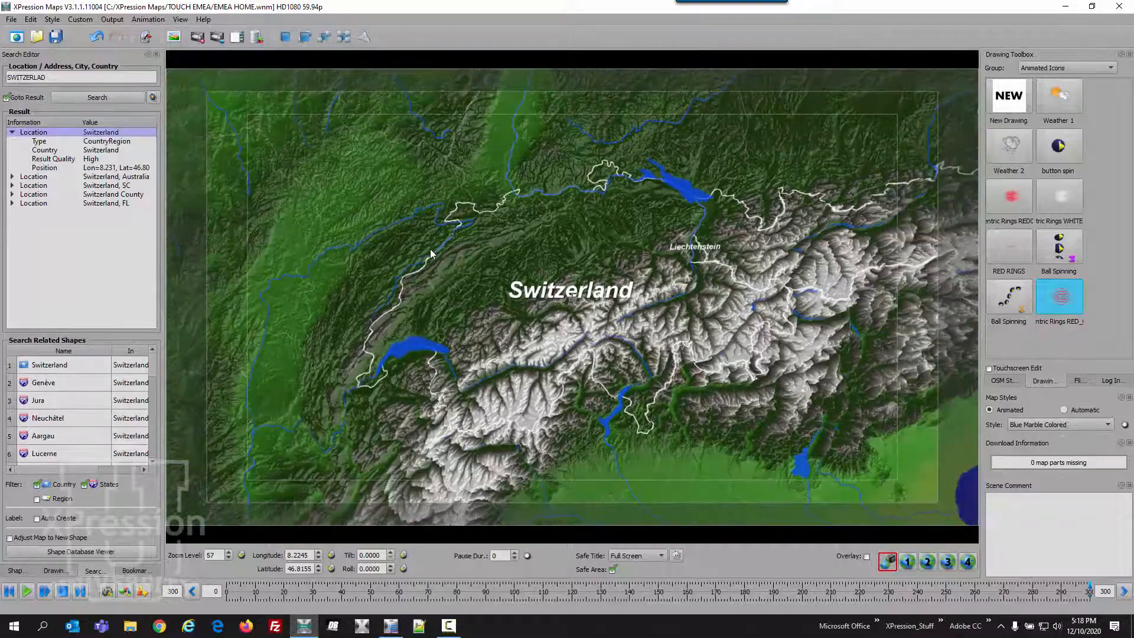
scroll(431, 253, up, 3)
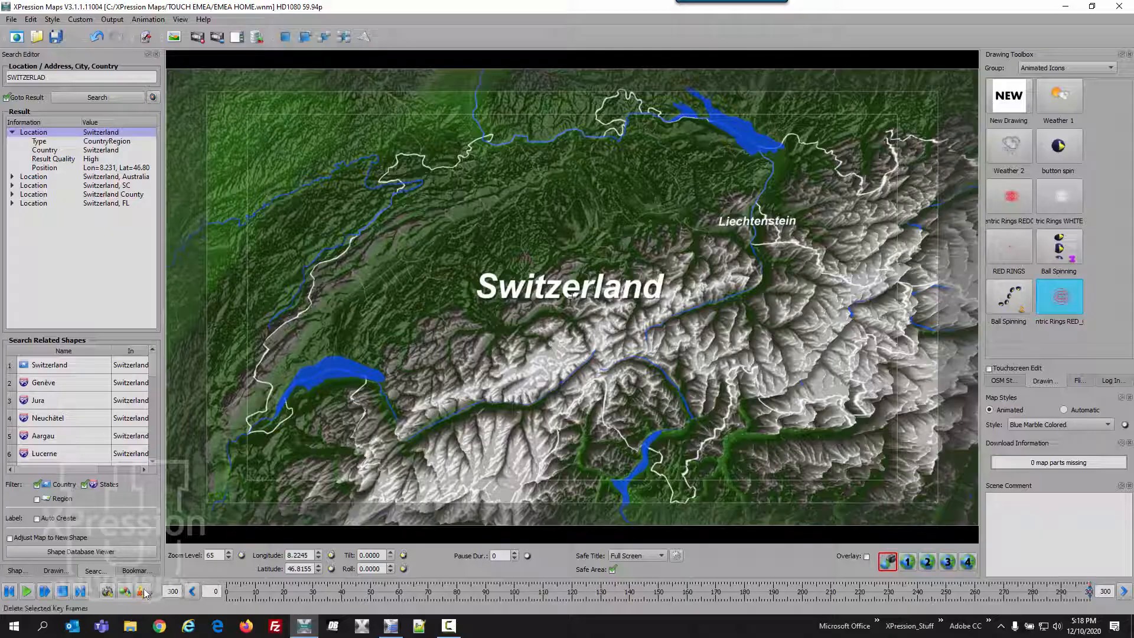
click(108, 591)
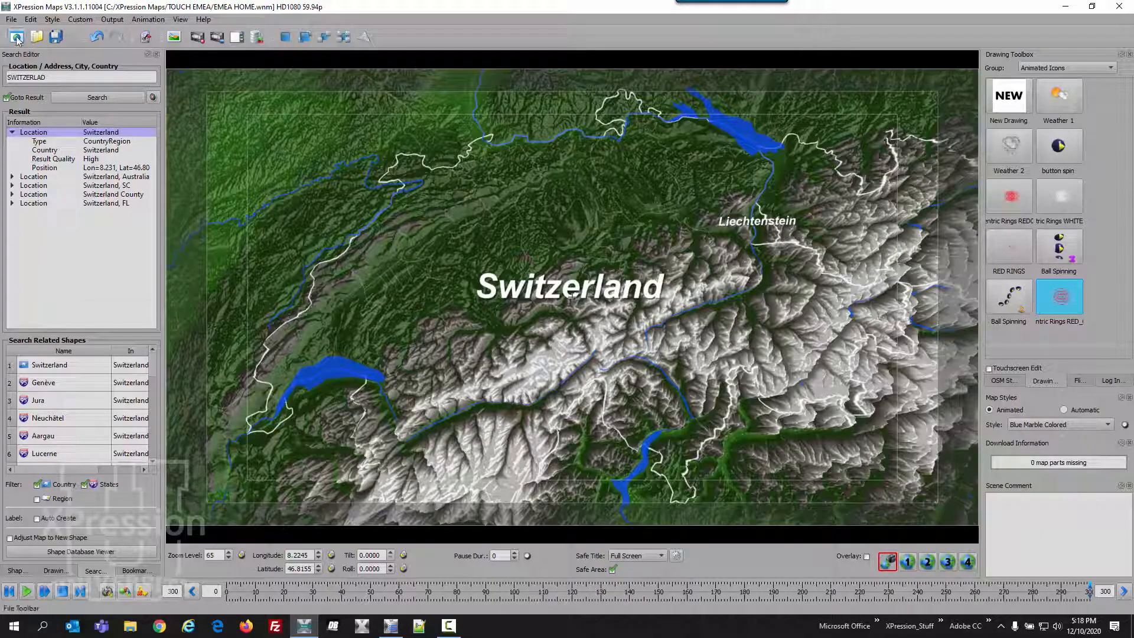
- Save a copy of the scene as EMEA SWITZERLAND in the TOUCH EMEA folder
click(11, 20)
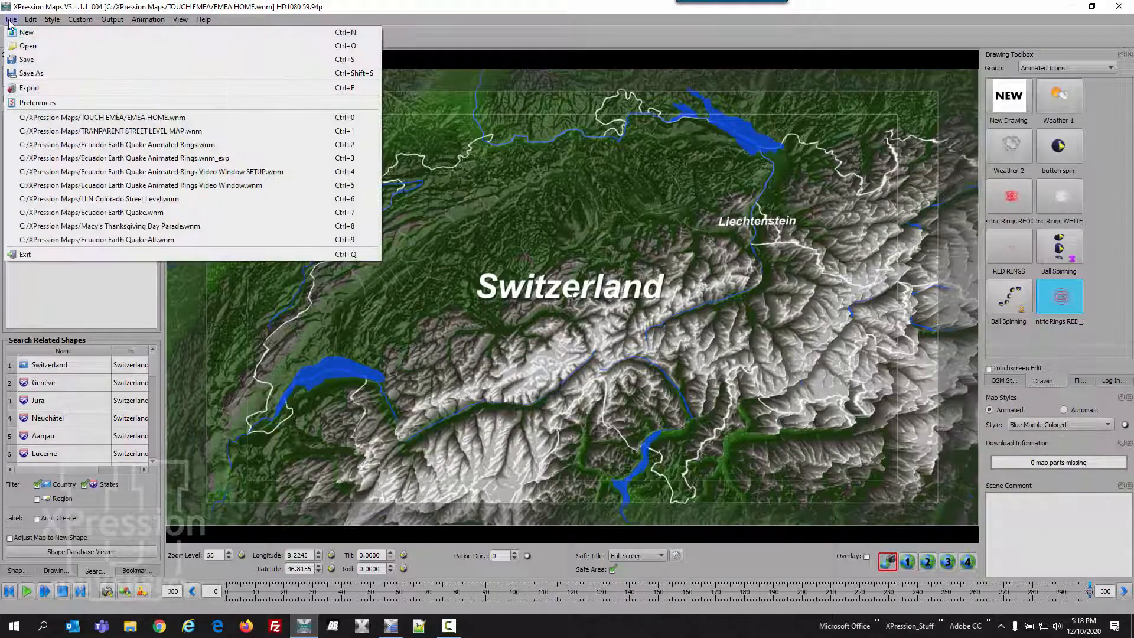
click(34, 74)
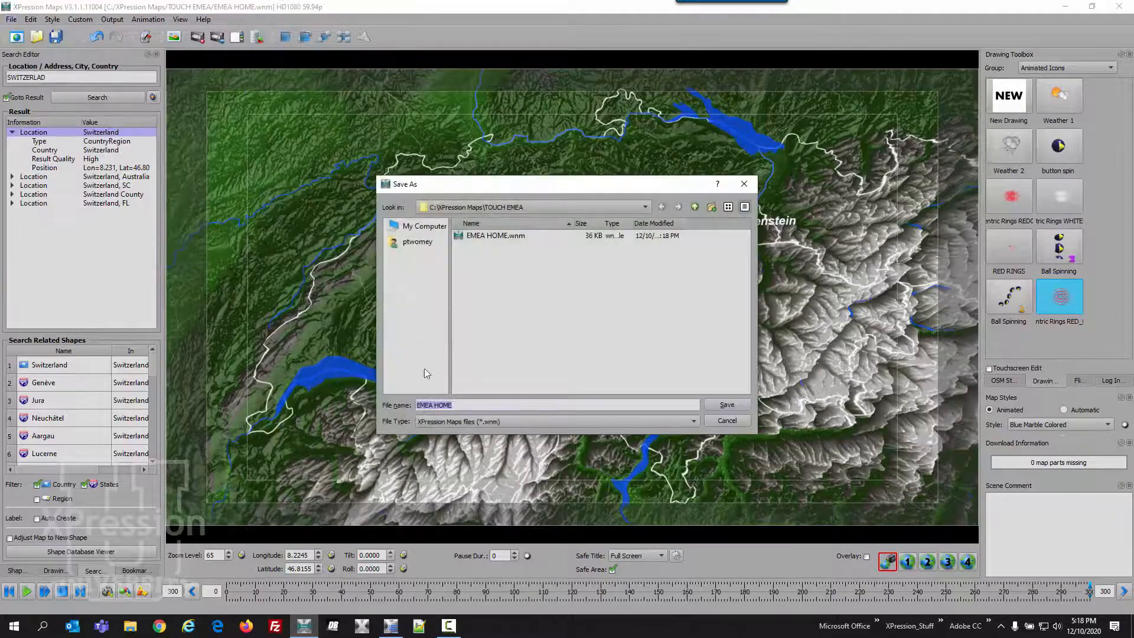
text(EMEA)
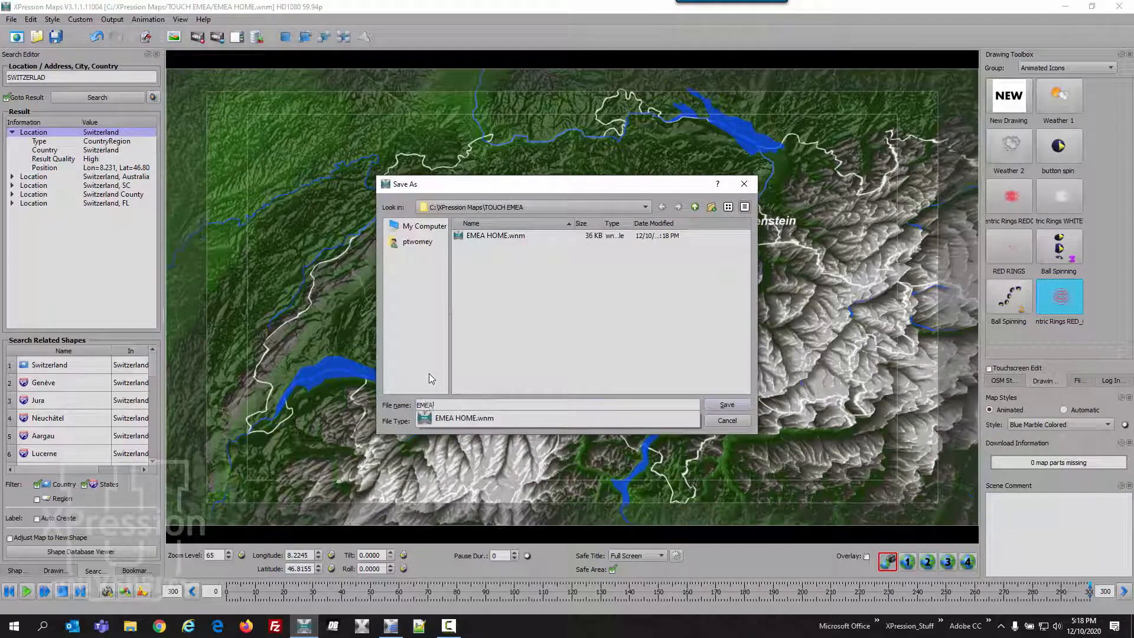
text( SWITZERLAND)
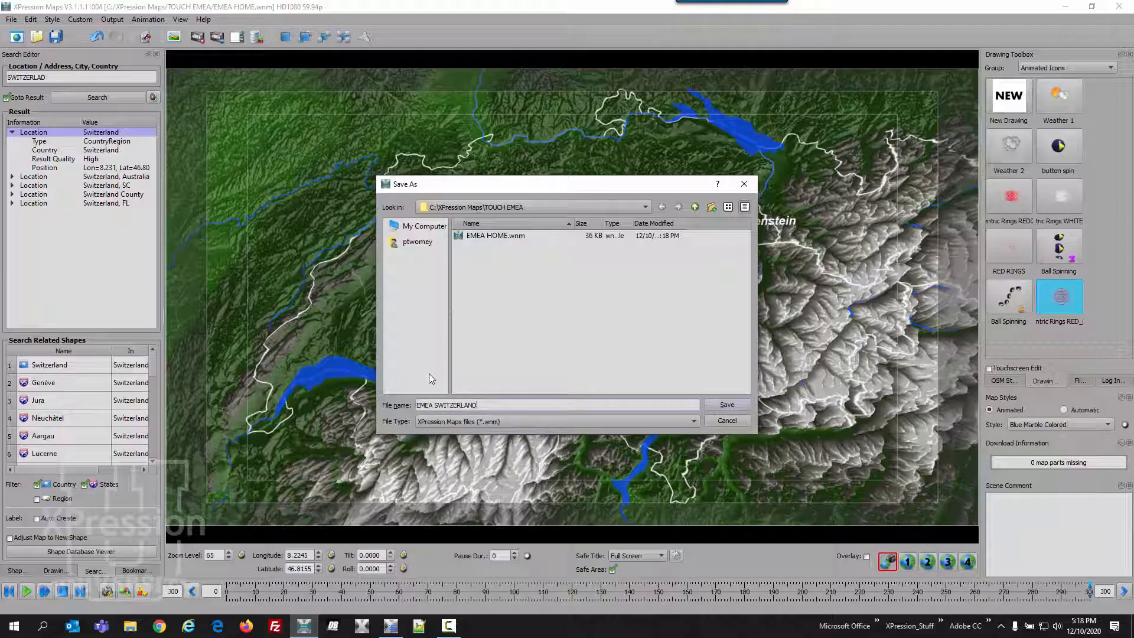
key(Return)
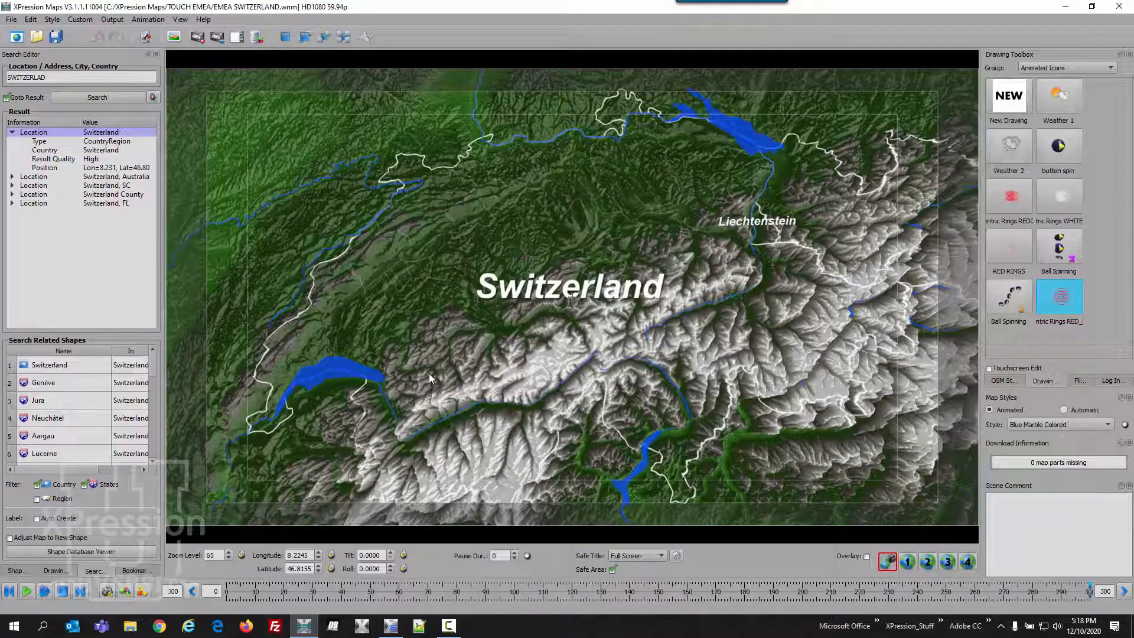
- Move the map to France through a location search
double_click(98, 79)
text(FRANCE)
key(Return)
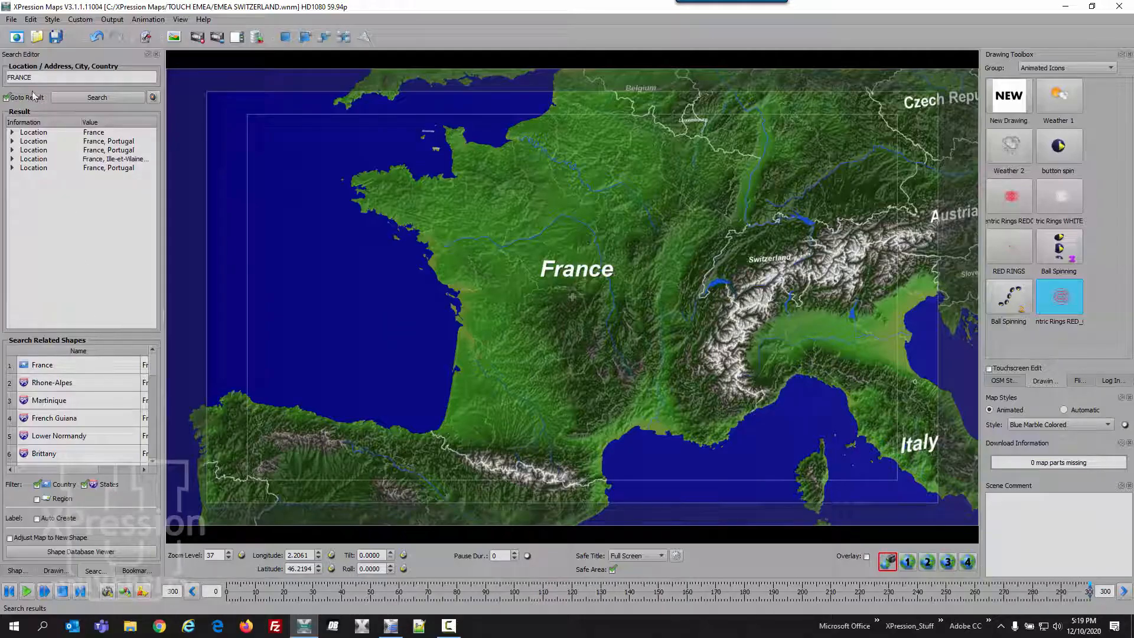
- Save a copy of the scene as EMEA FRANCE in the TOUCH EMEA folder
click(12, 20)
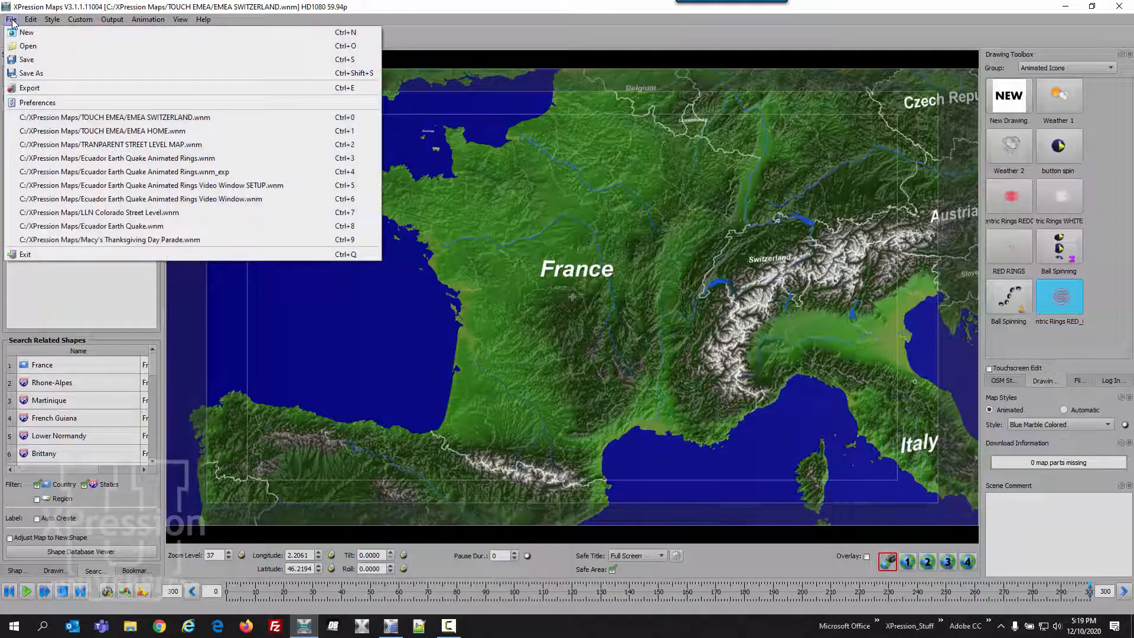
click(30, 72)
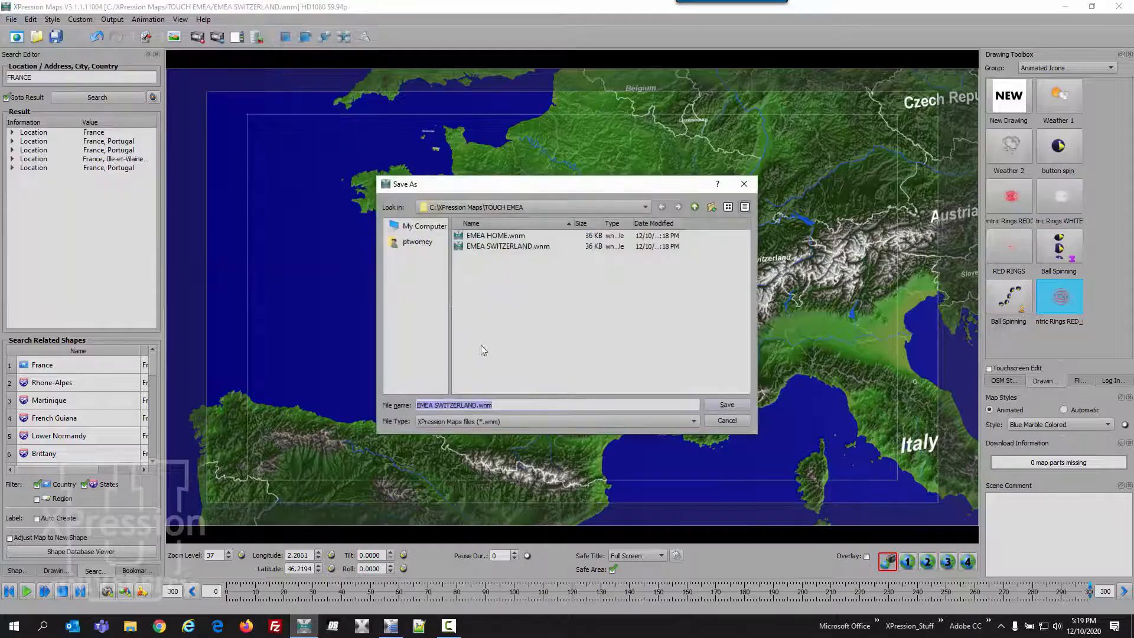
text(EMEA FRANCE)
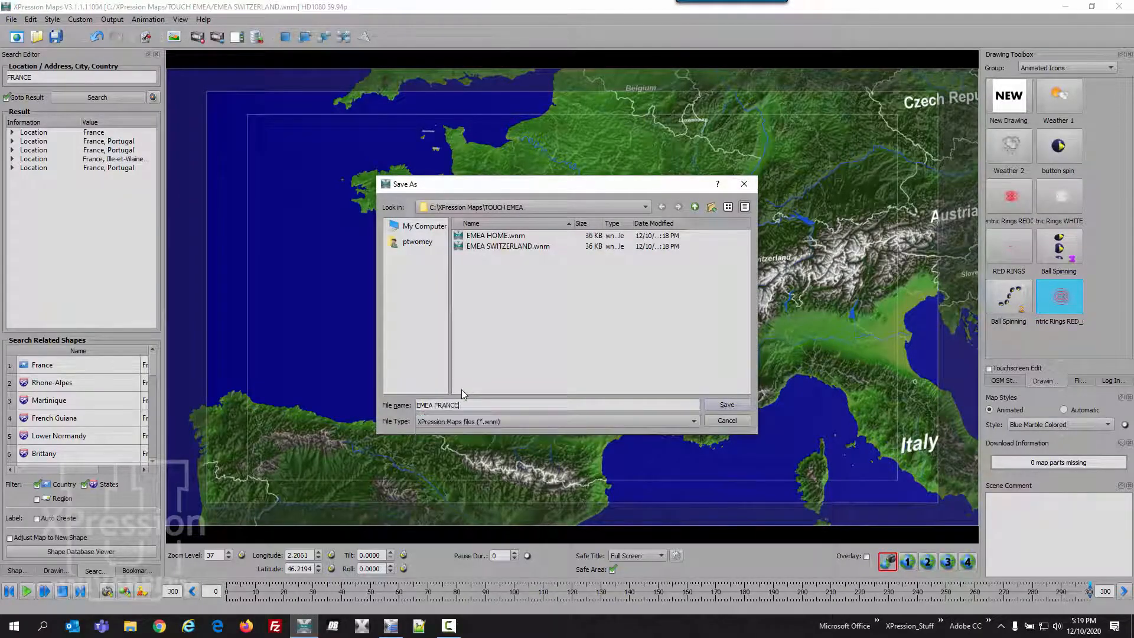
click(736, 406)
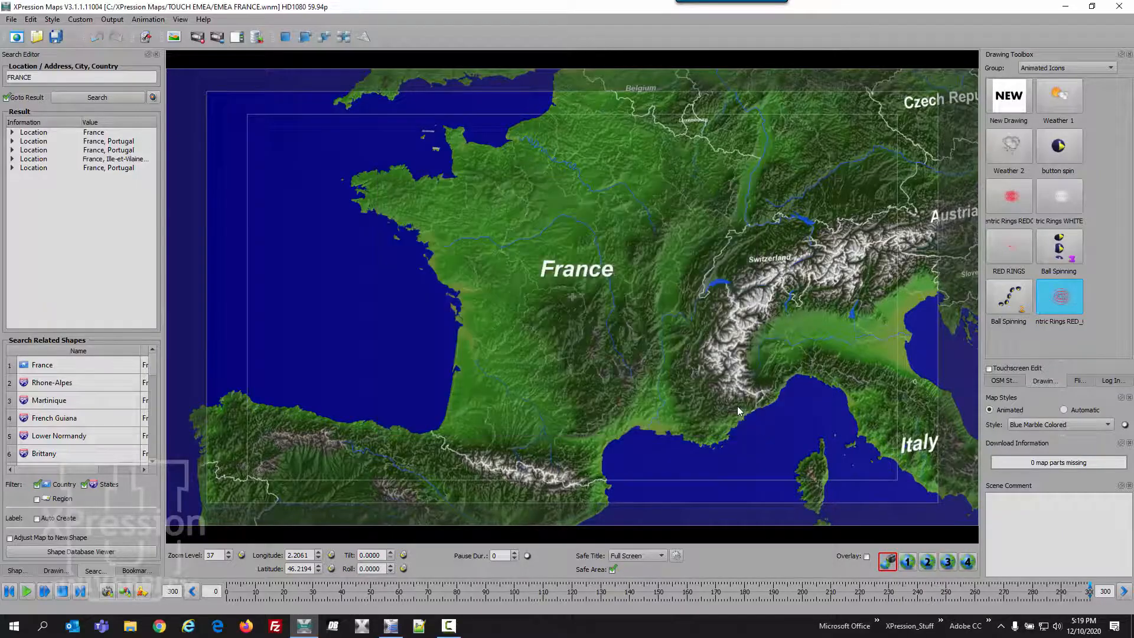
- Move the map to Austria through a location search
click(39, 75)
key(ctrl+a)
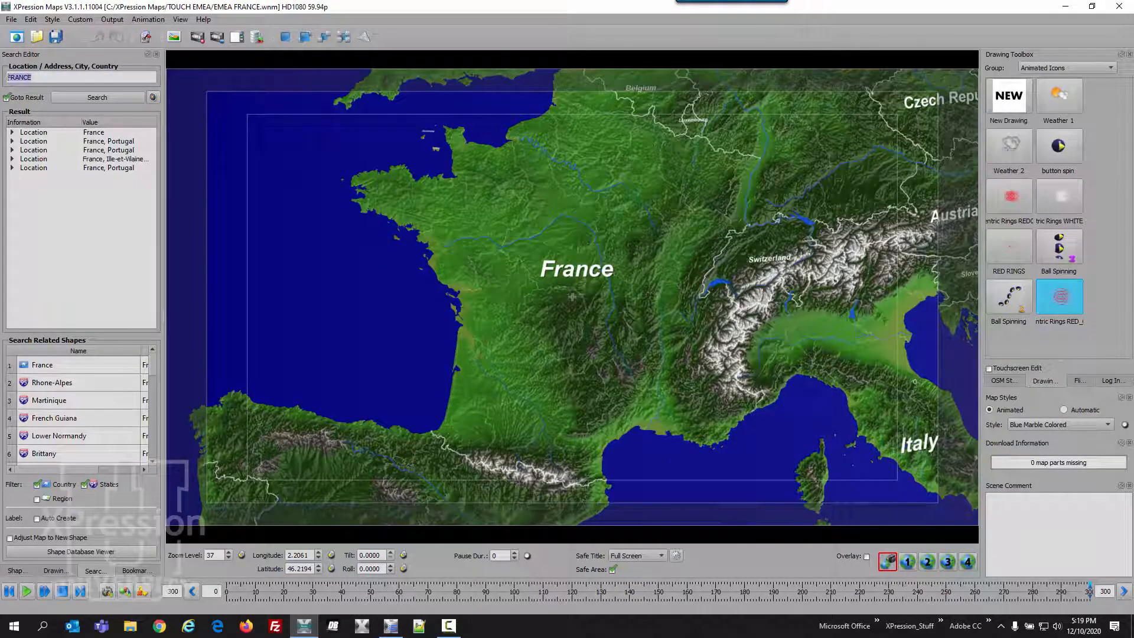
text(AUS)
key(Return)
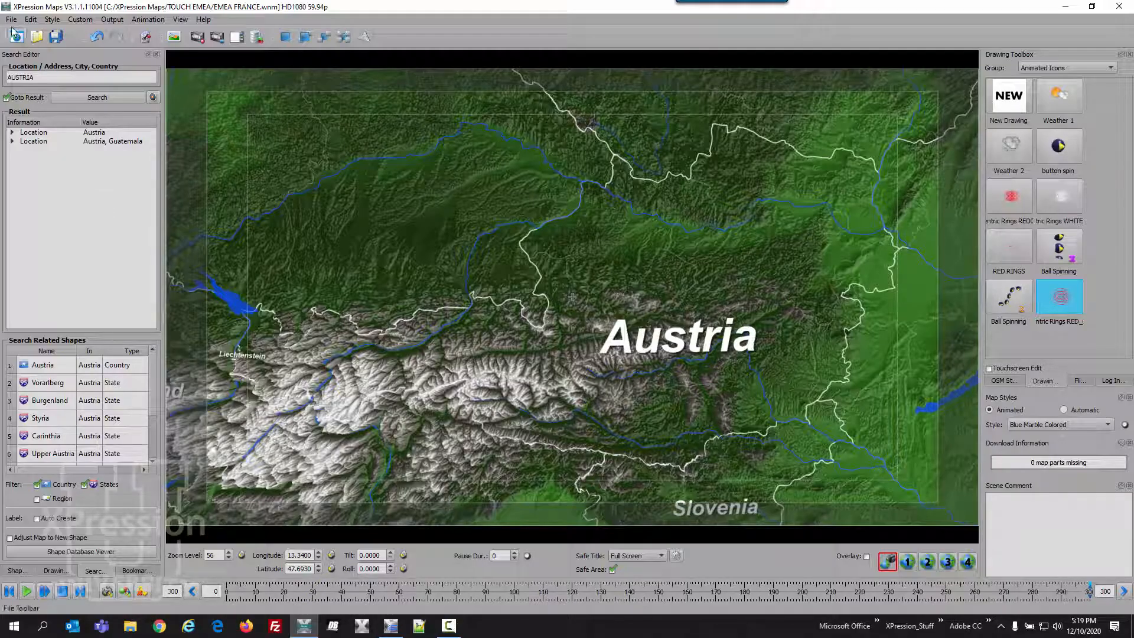
- Save a copy of the scene as EMEA AUSTRIA in the TOUCH EMEA folder
click(11, 19)
click(35, 73)
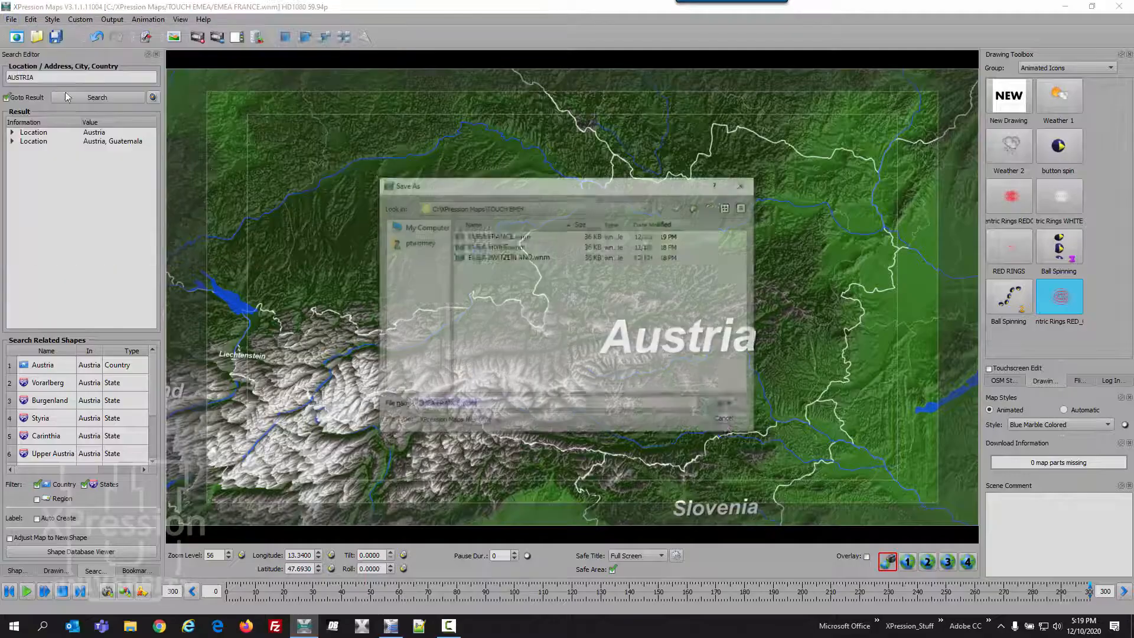
text(EME)
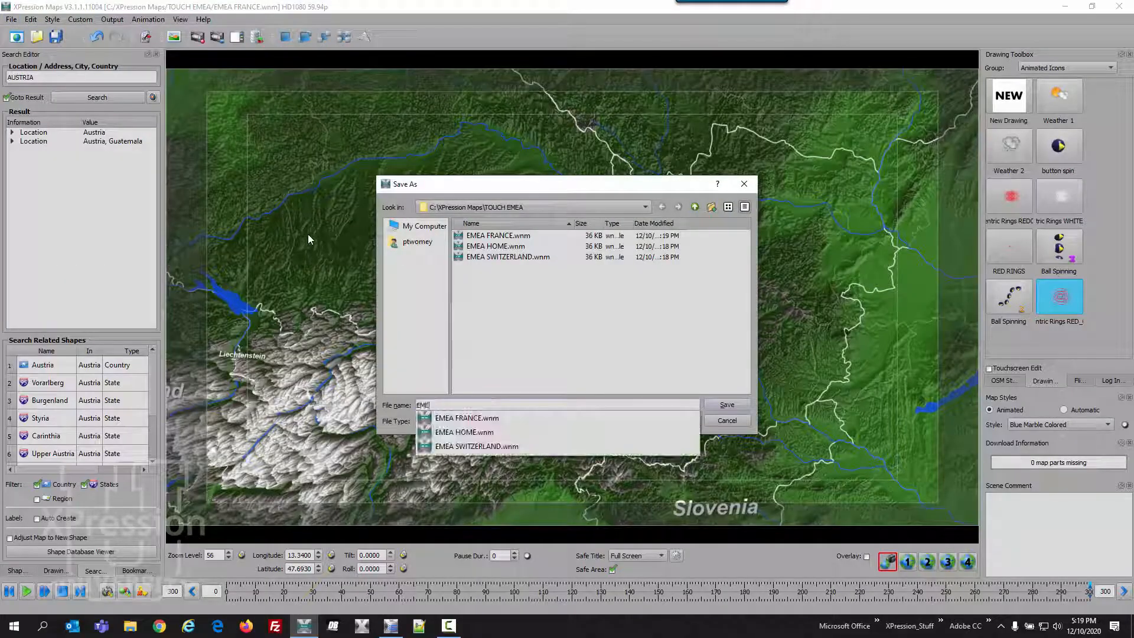
text(A AUSTRIA)
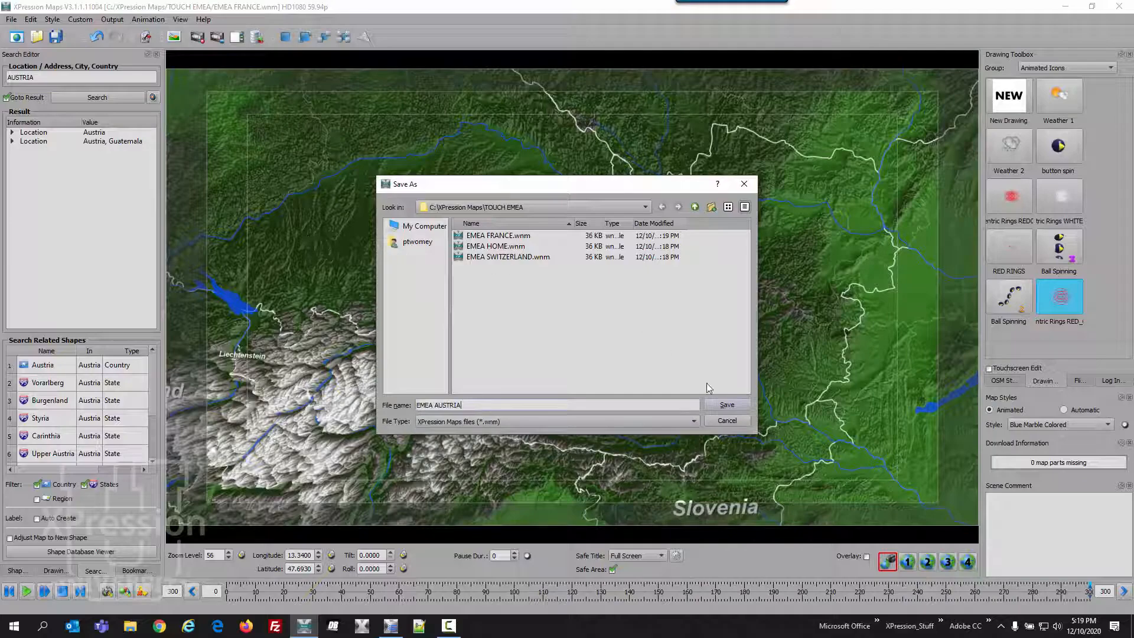
click(726, 405)
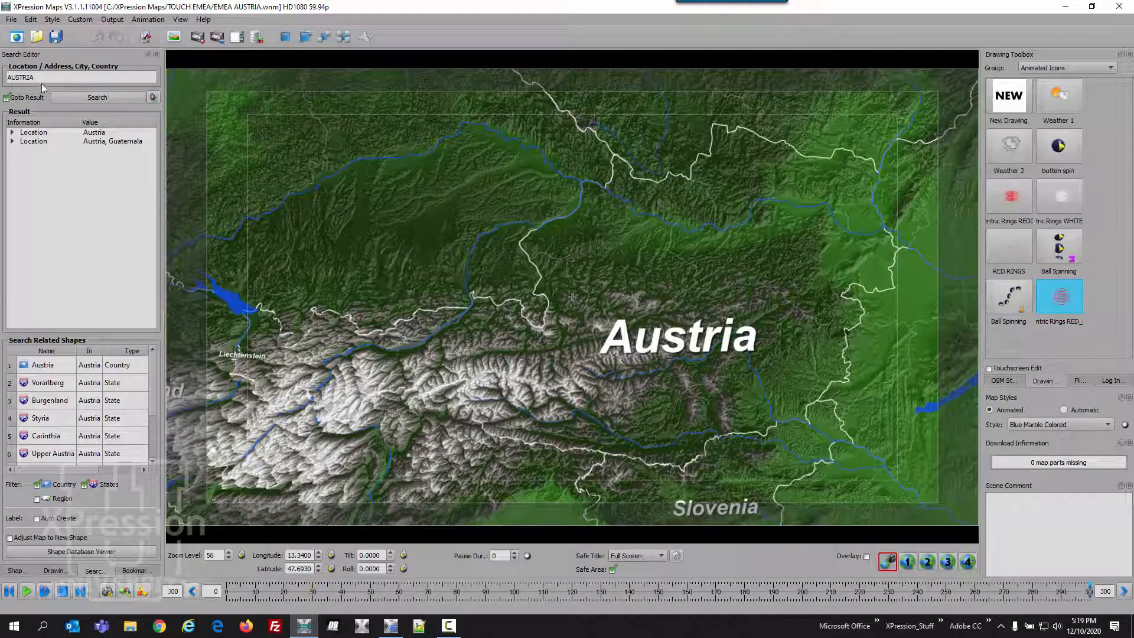
- Move the map to Norway through a location search
double_click(5, 77)
text(NORWAY)
key(Return)
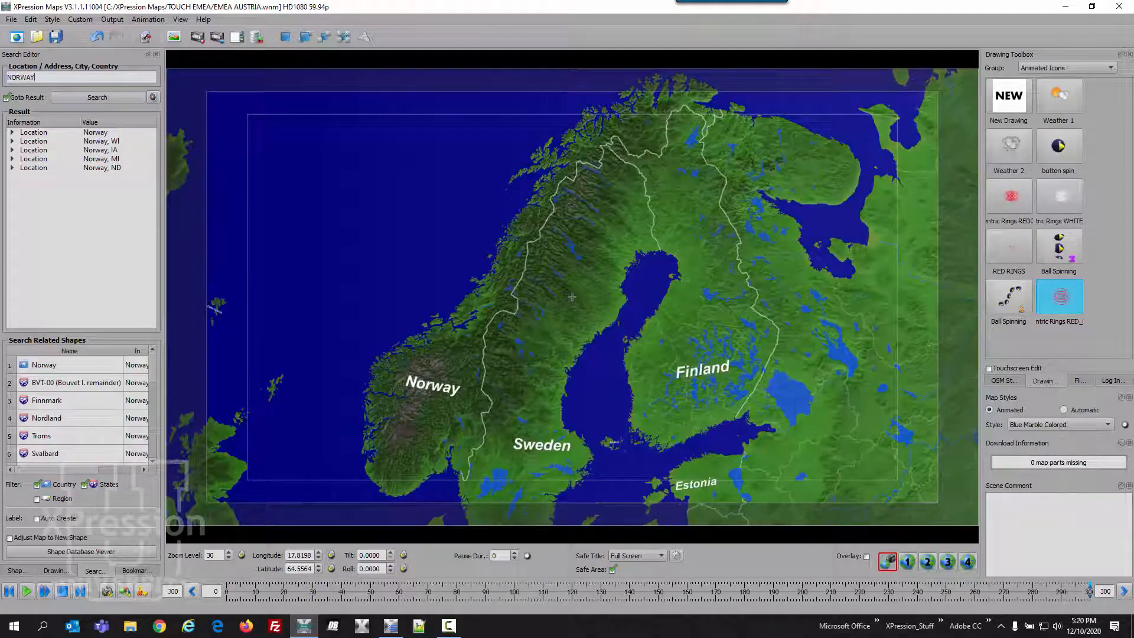
- Save a copy of the scene as EMEA NORWAY in the TOUCH EMEA folder
click(10, 19)
click(28, 72)
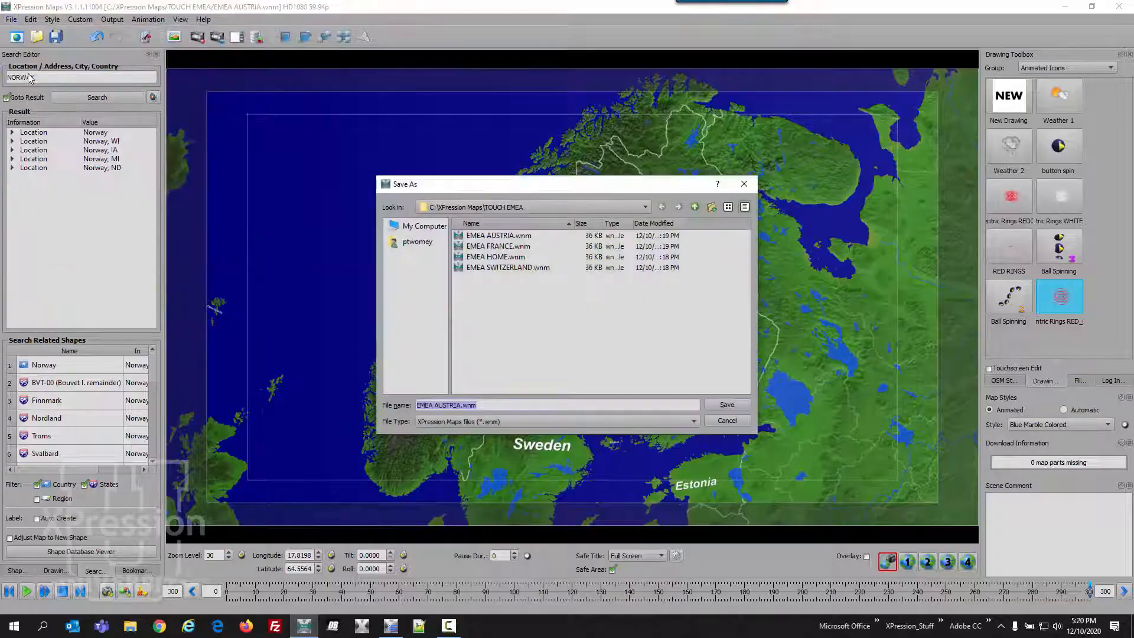
text(EMEA NORWAY)
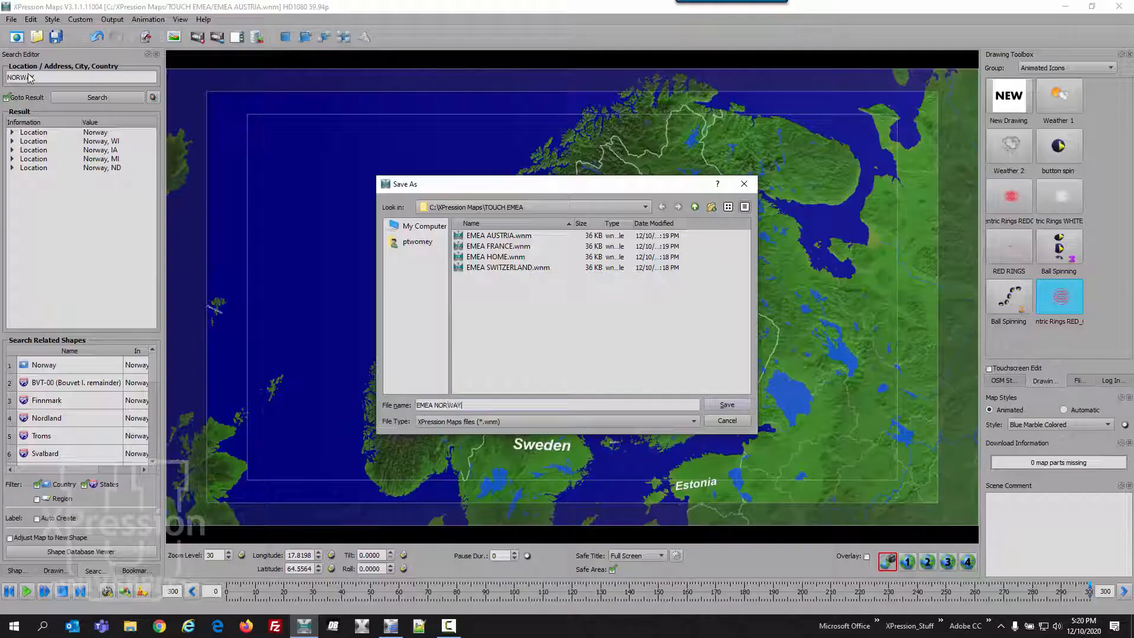
click(722, 406)
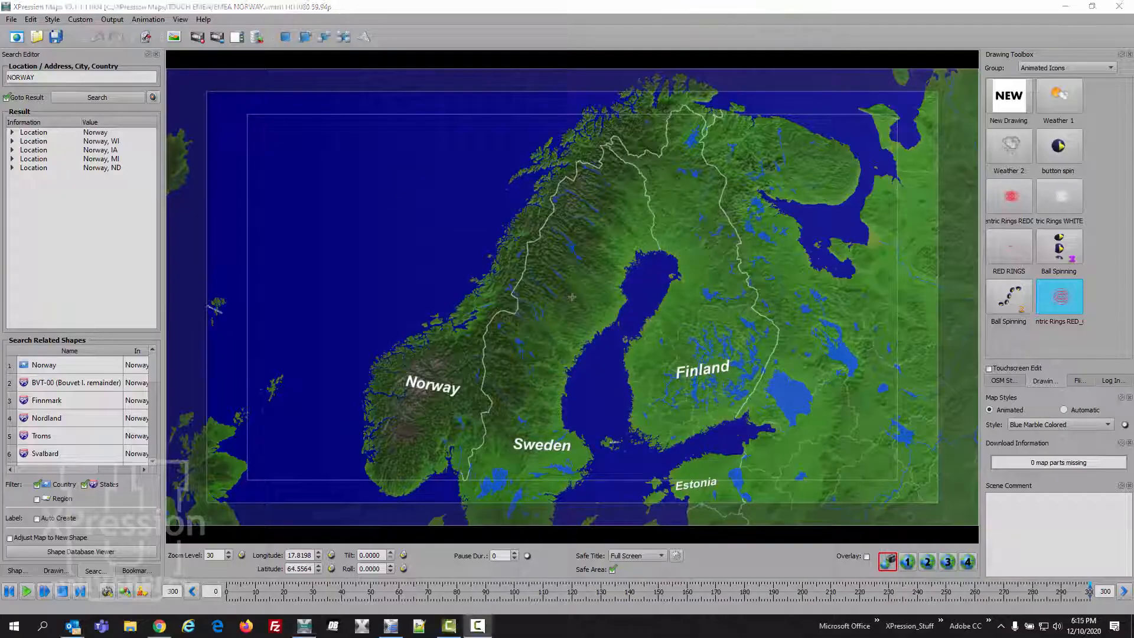
- Move the map to the United Kingdom through a location search for UK
double_click(21, 78)
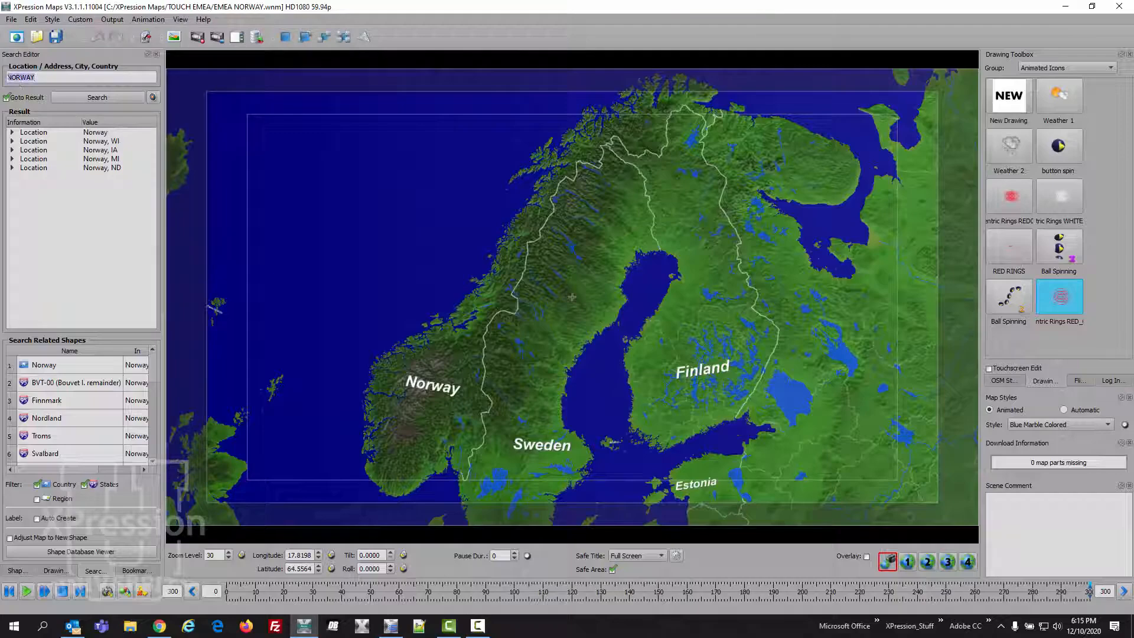
text(UK)
key(Return)
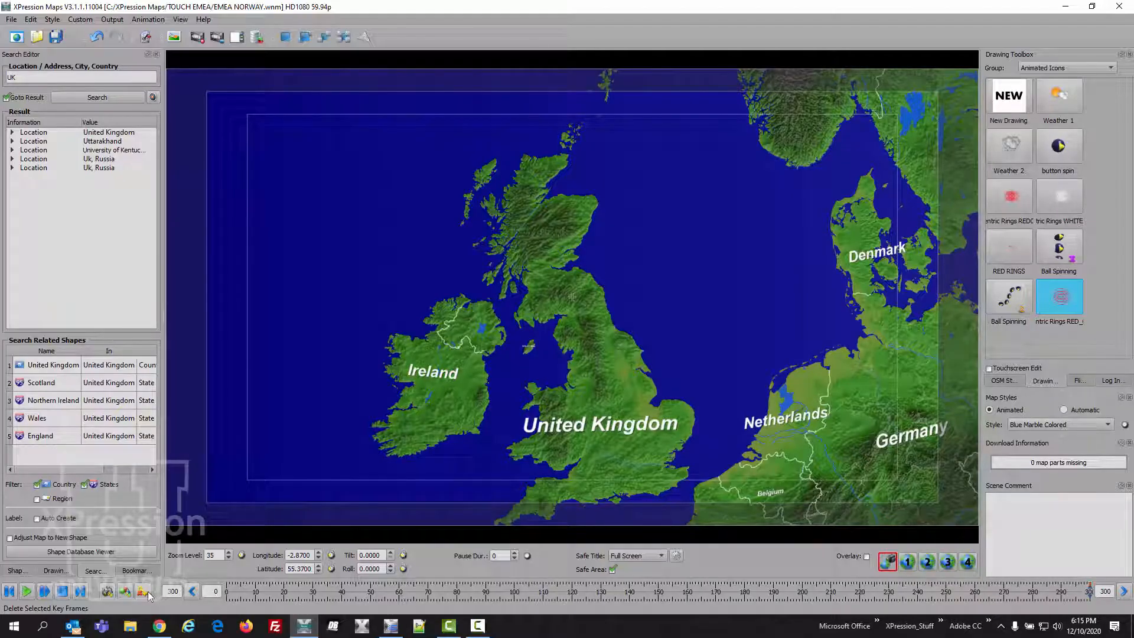
click(107, 593)
- Save a copy of the scene as EMEA UK in the TOUCH EMEA folder
click(11, 20)
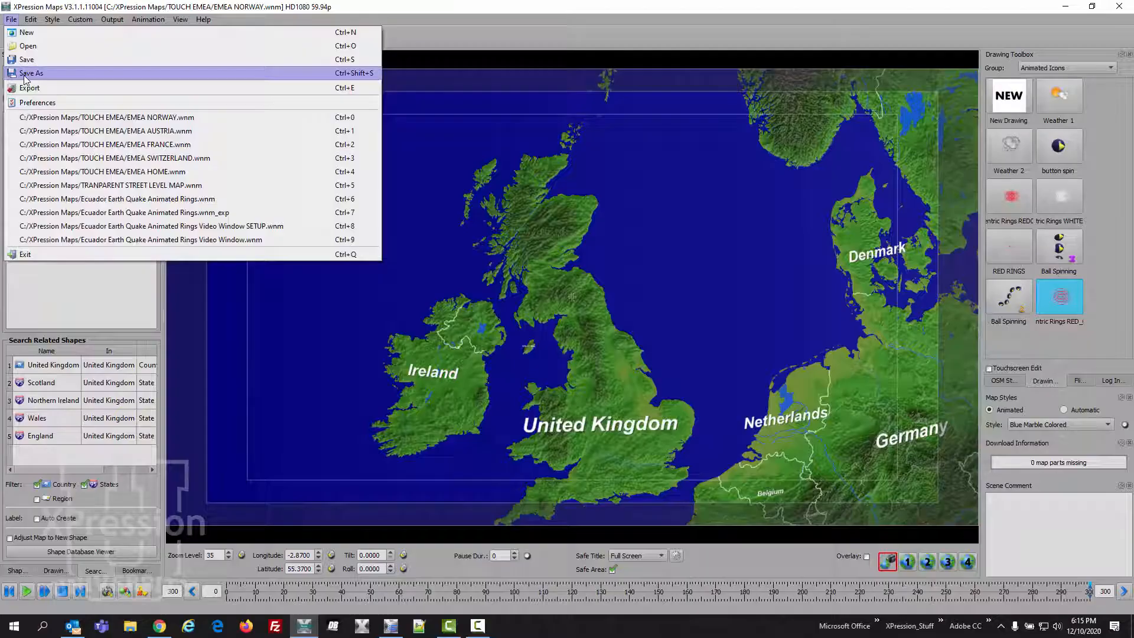
click(27, 74)
drag(433, 404, 484, 401)
text(UK)
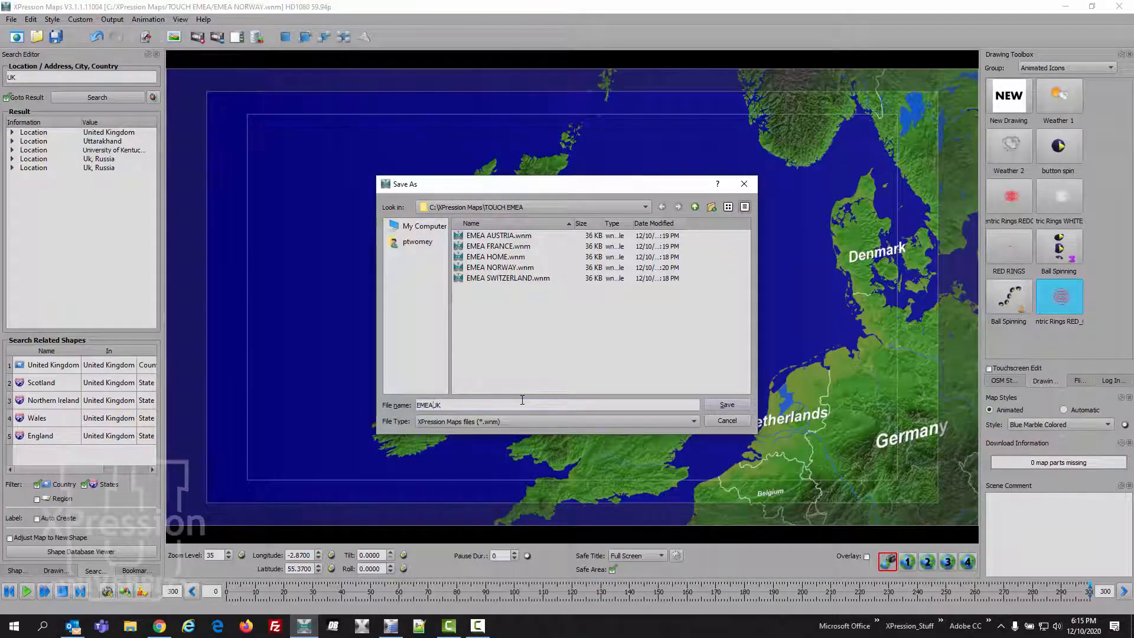
click(738, 403)
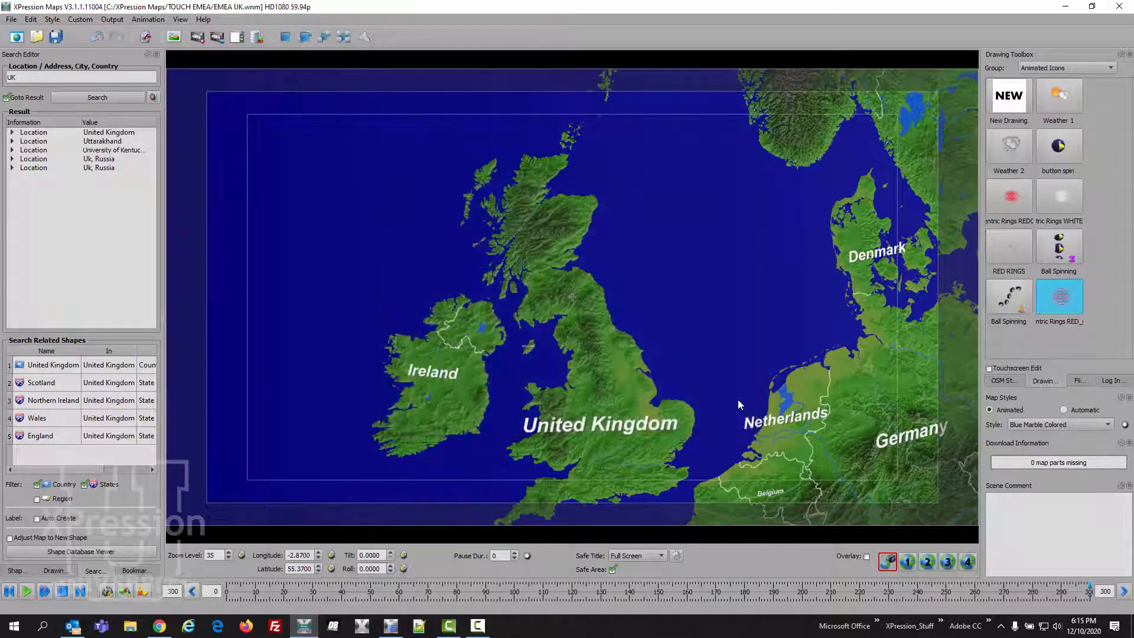